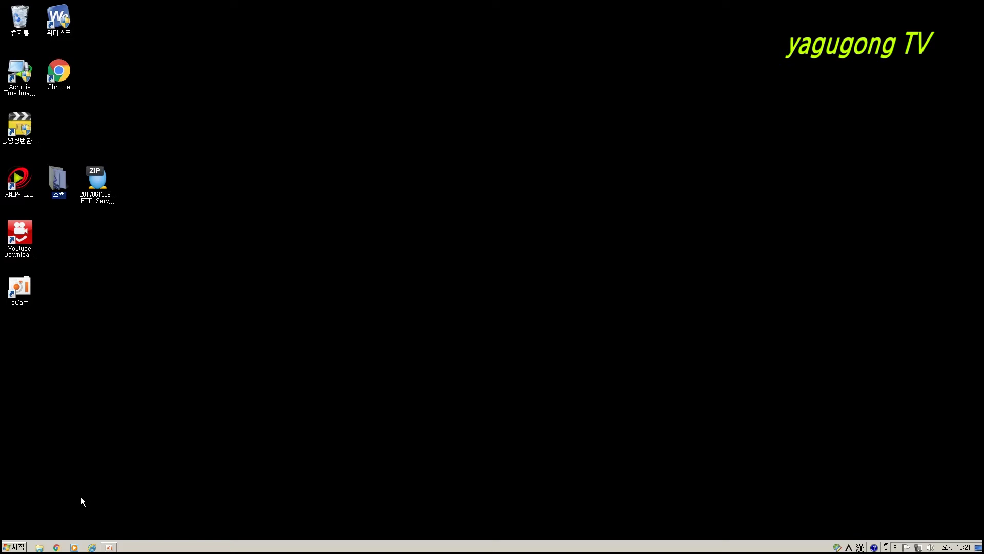
Open Chrome and search Daum for "캐논 프린터 드라이버" using the suggested query.
click(57, 547)
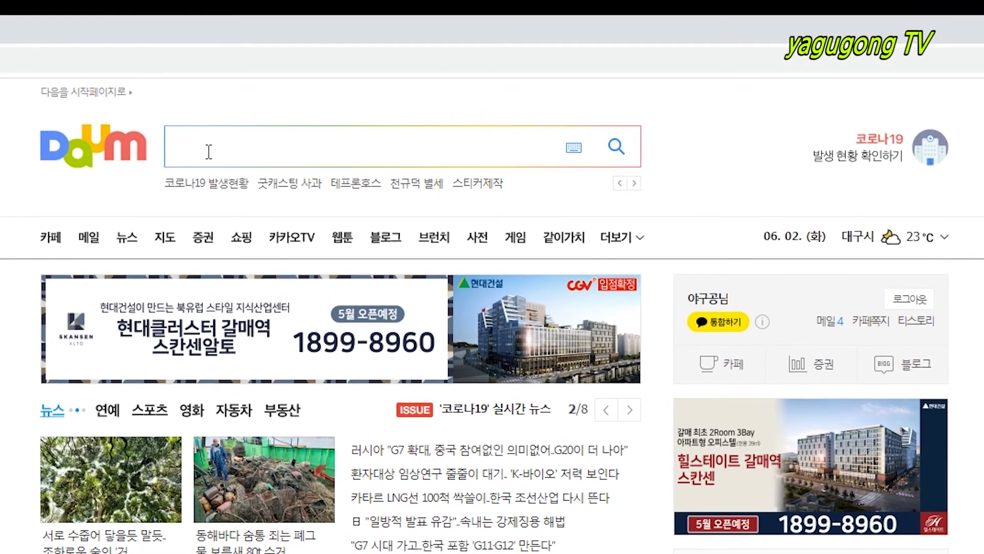
text(캐논)
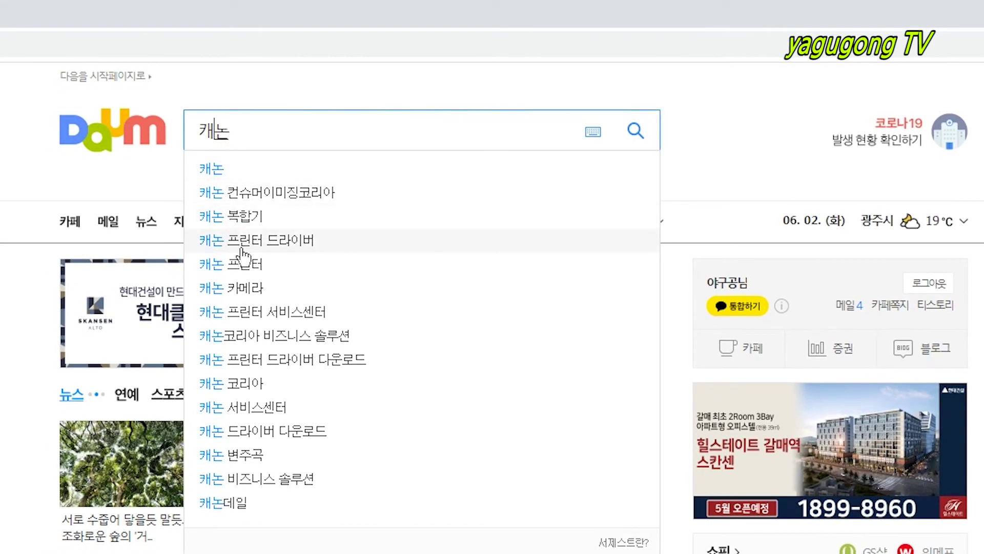
click(262, 242)
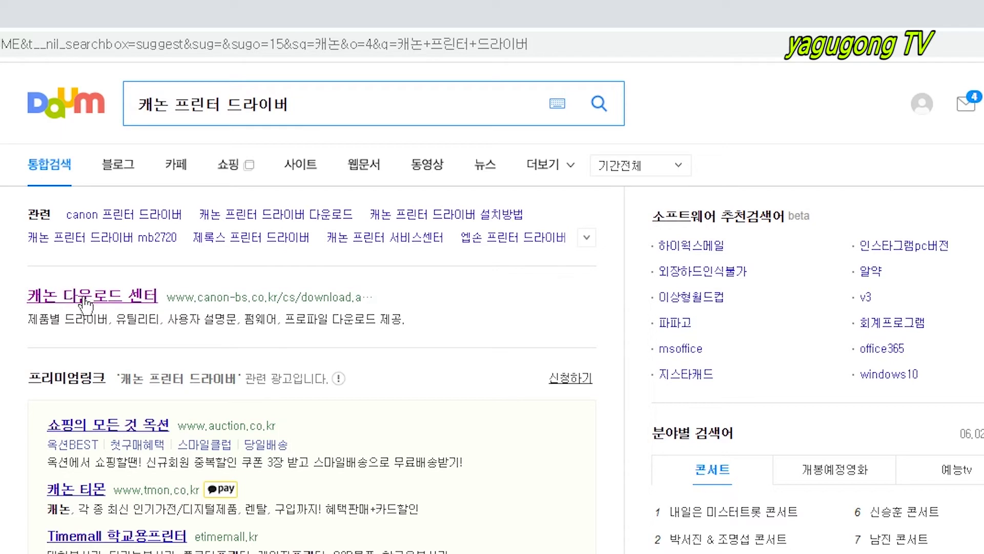
Open the 캐논 다운로드 센터 site (canon-bs.co.kr) from the search results.
drag(25, 296, 158, 296)
click(164, 302)
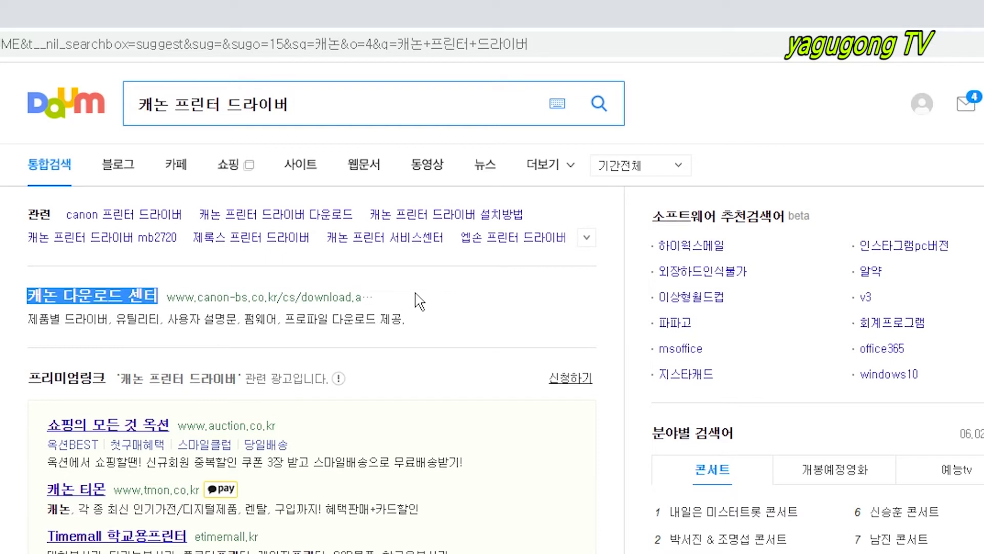
click(304, 302)
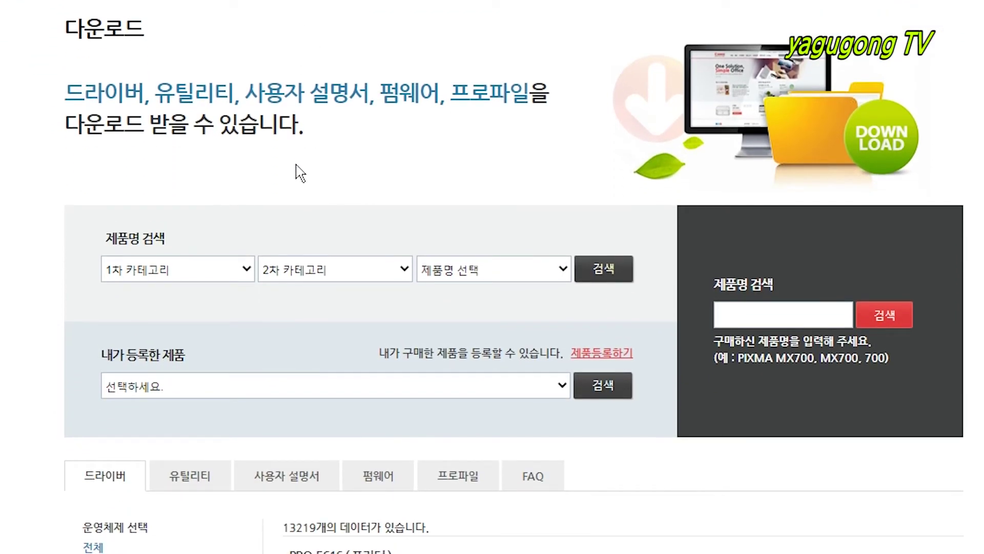
Search the product downloads for category 복합기, subcategory 컬러 디지털 복합기, model iR ADV C5535i.
click(247, 271)
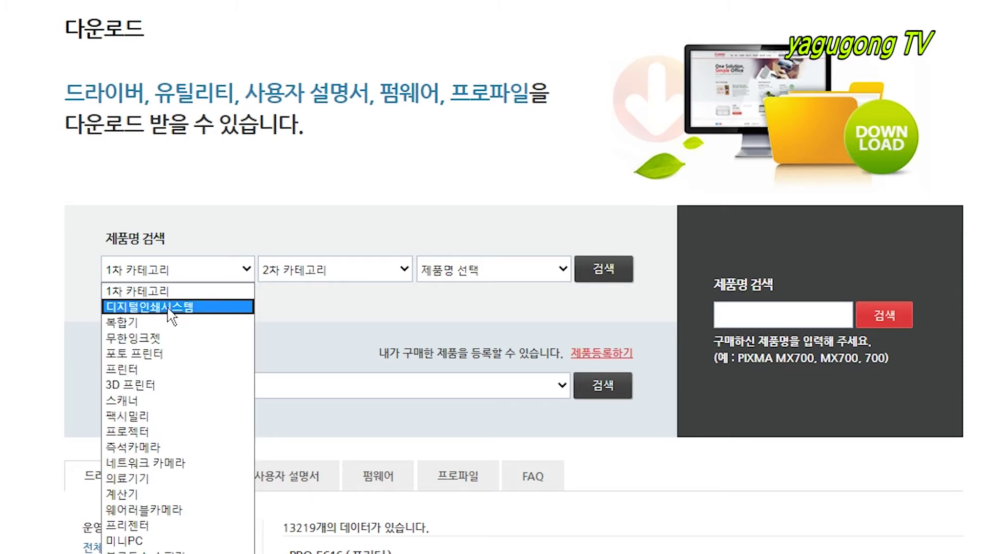
click(125, 323)
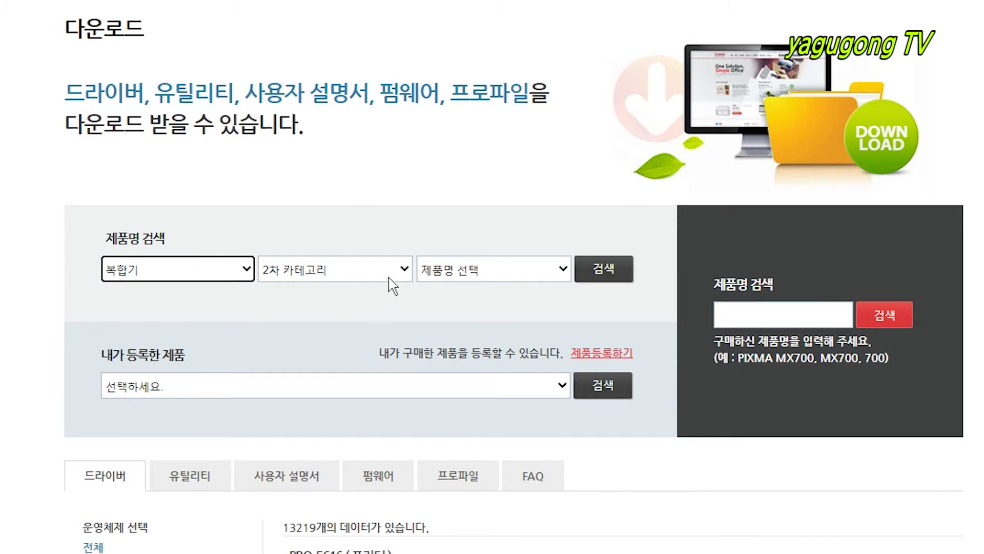
click(405, 269)
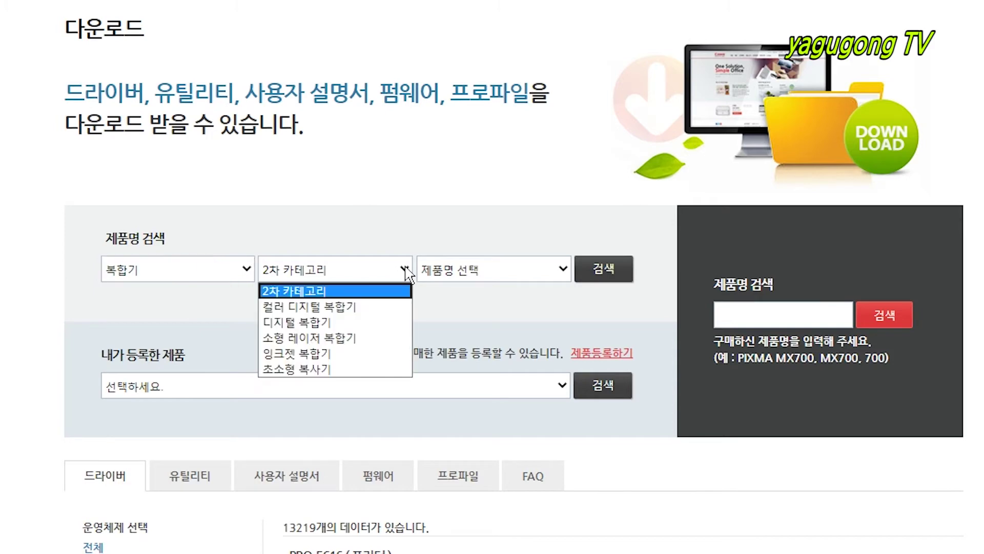
click(312, 307)
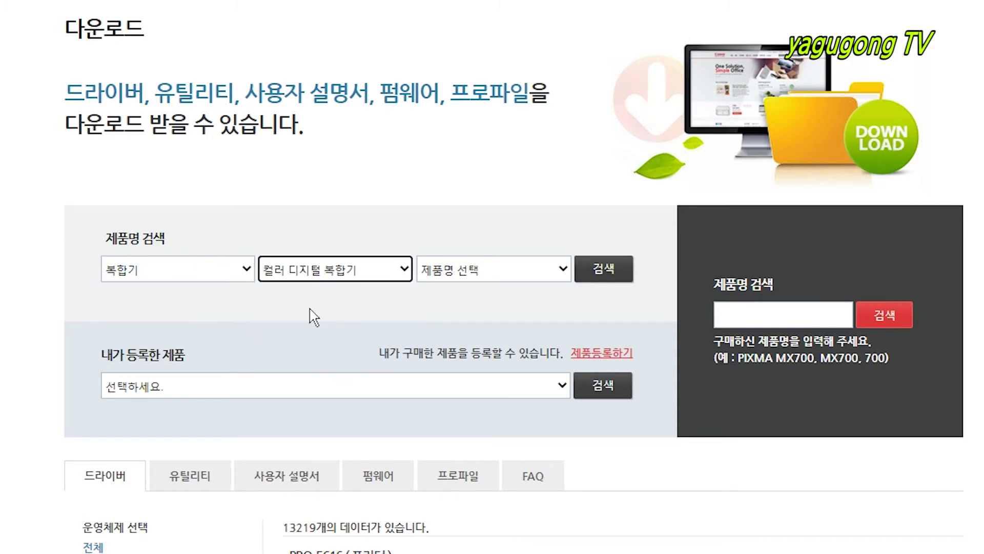
click(563, 275)
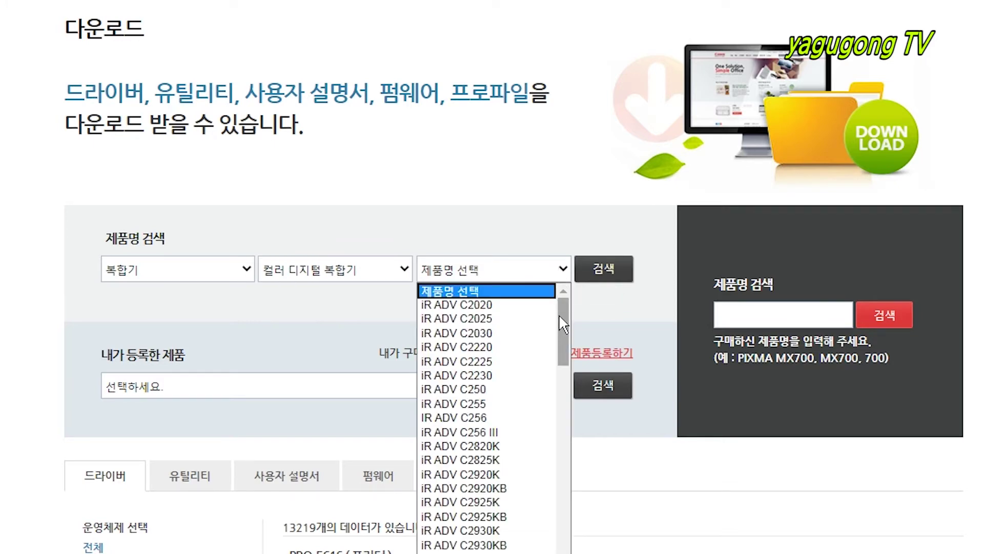
drag(559, 314, 557, 416)
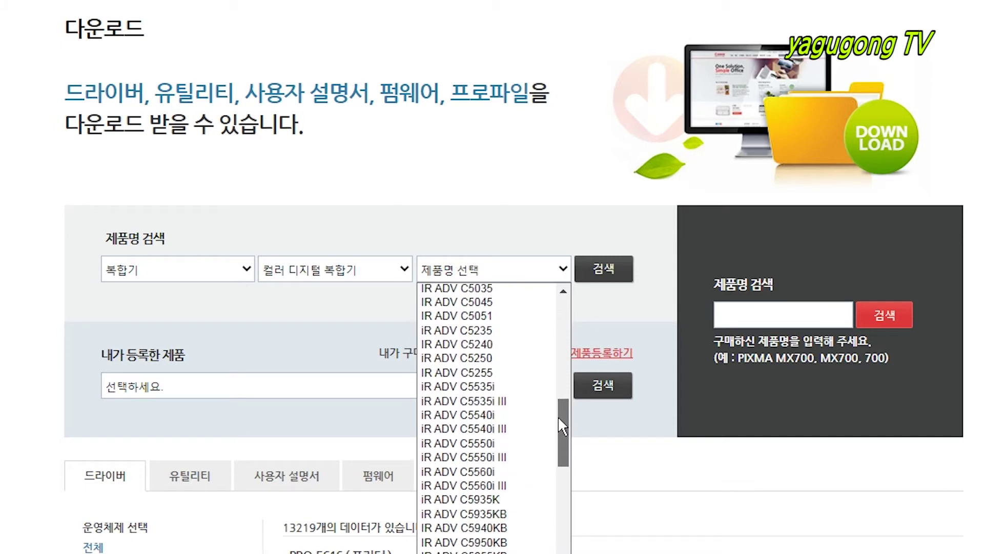
click(476, 388)
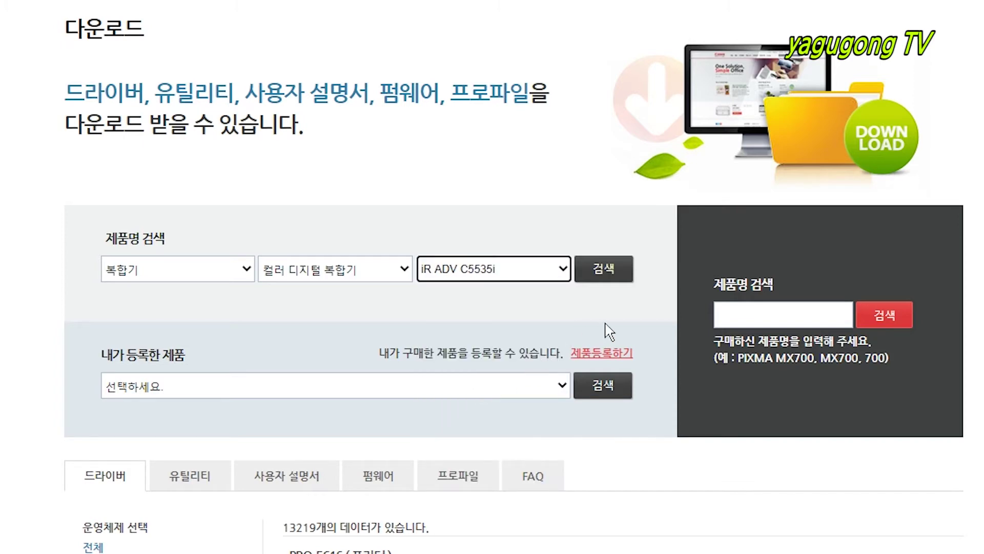
click(602, 271)
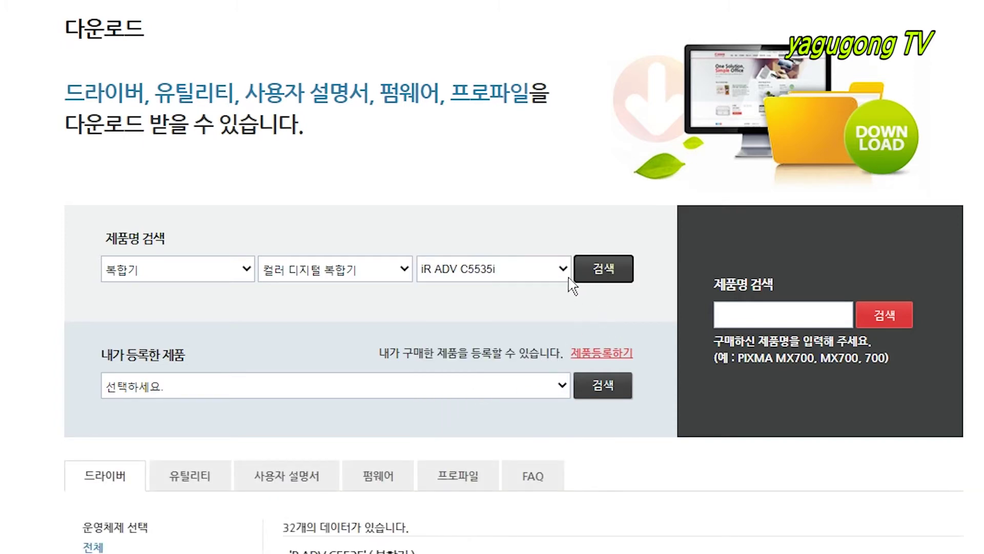
Look through the driver downloads for the iR ADV C5535i, including page 3 of the list.
scroll(501, 308, down, 6)
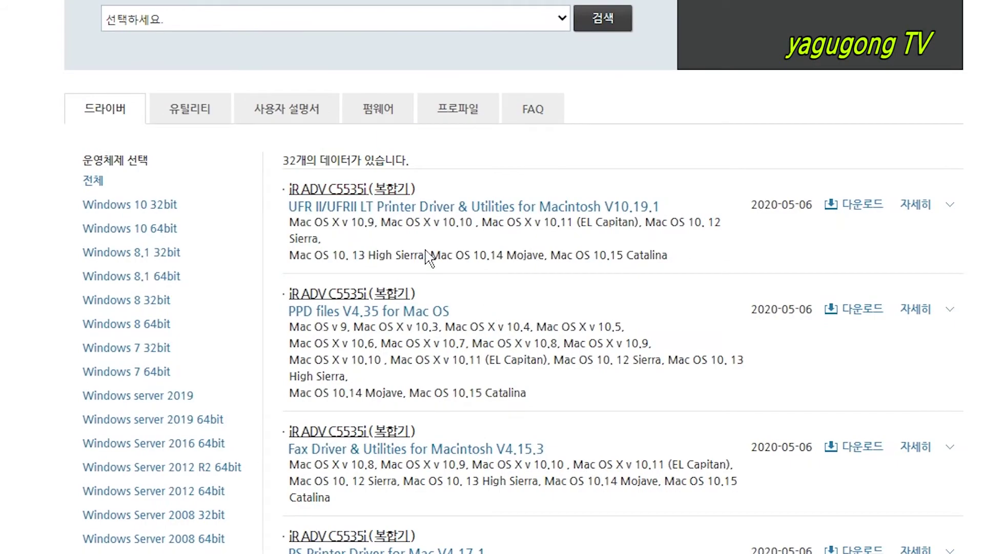
scroll(438, 278, down, 1)
scroll(436, 280, down, 6)
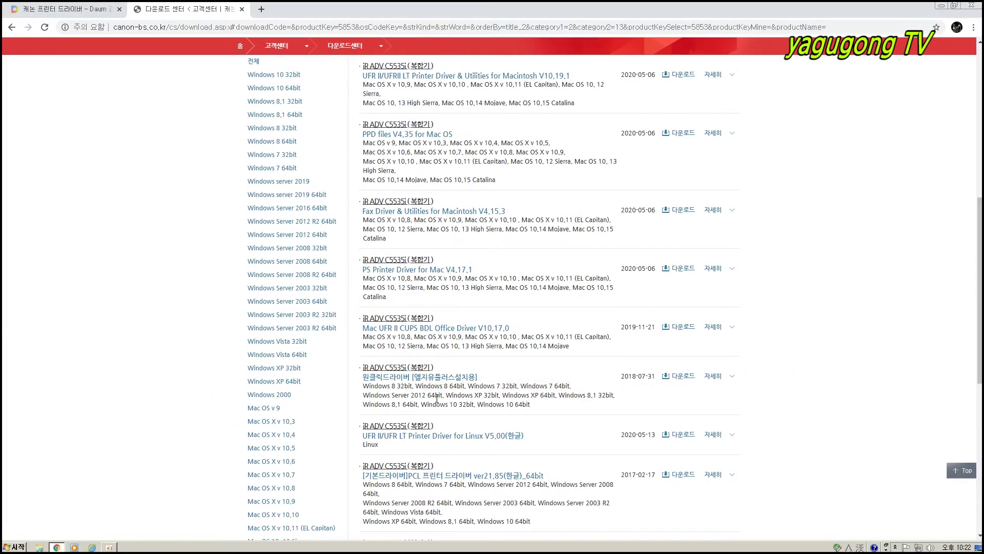
scroll(437, 402, down, 3)
scroll(438, 403, up, 15)
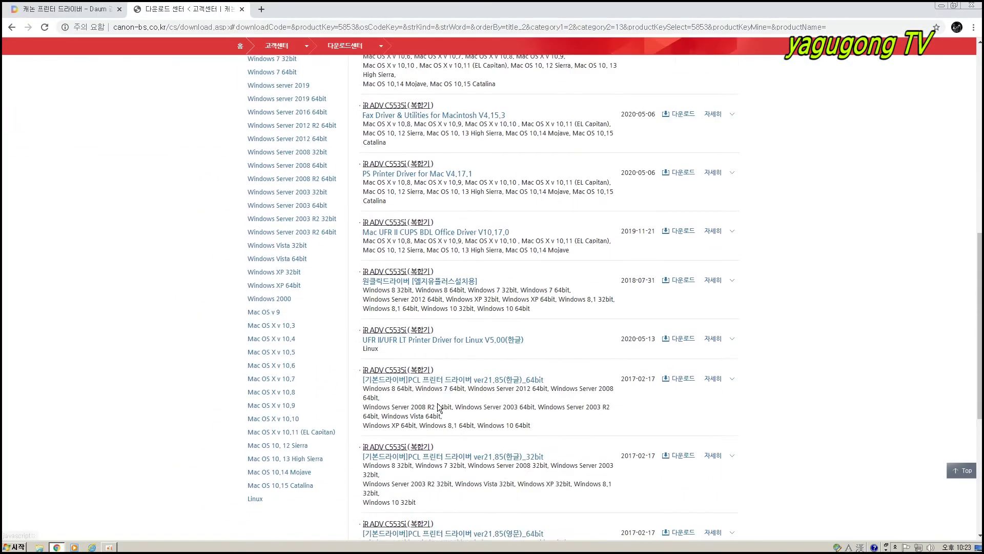
scroll(438, 407, down, 6)
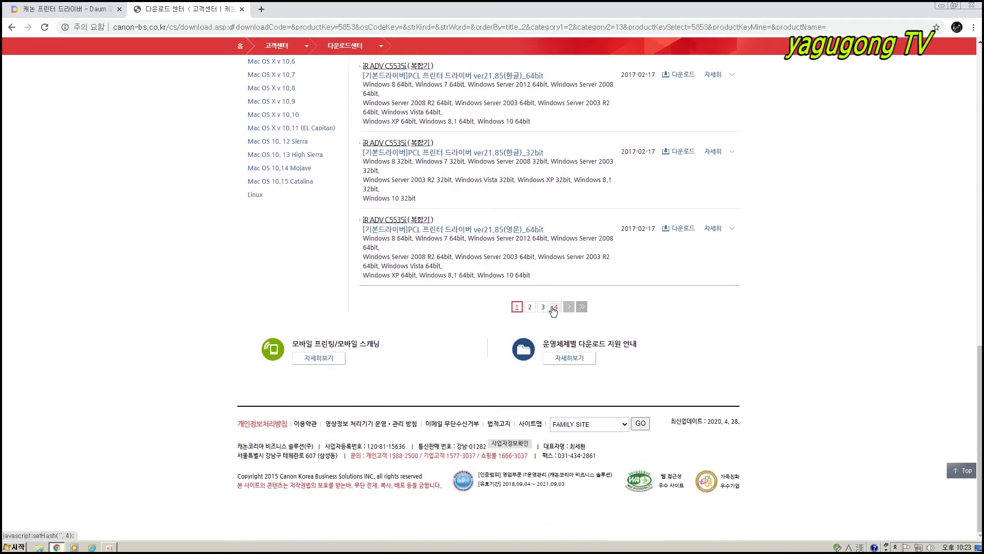
click(538, 307)
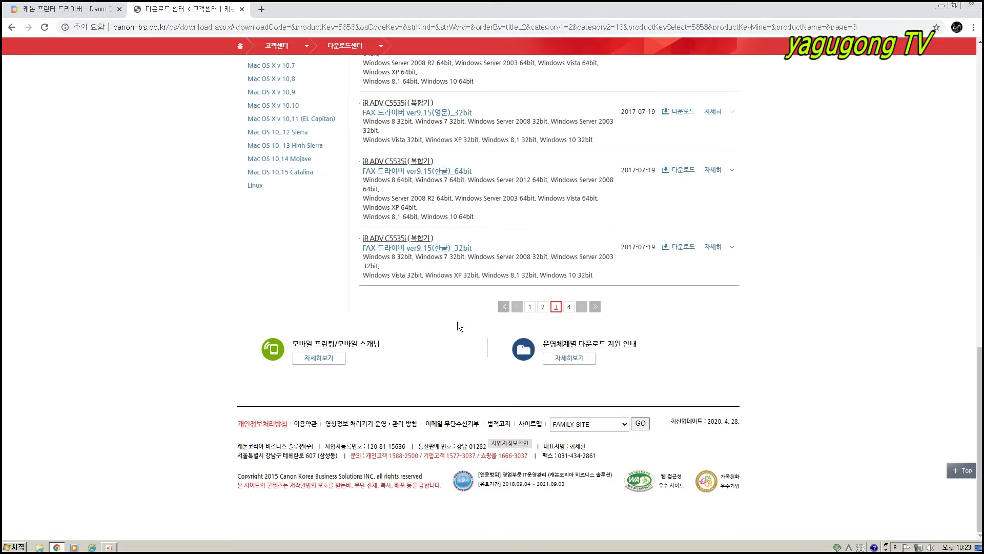
scroll(468, 329, up, 10)
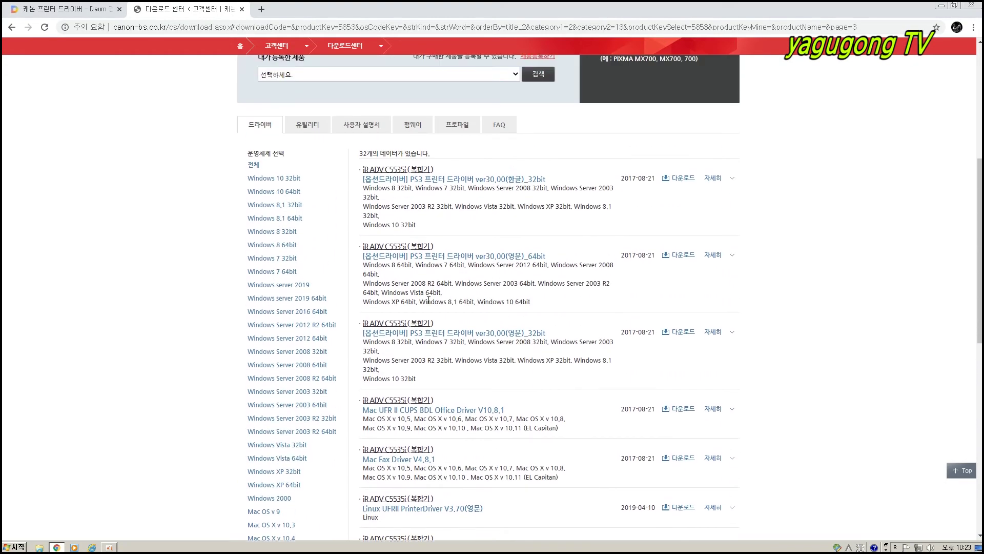
scroll(429, 300, up, 3)
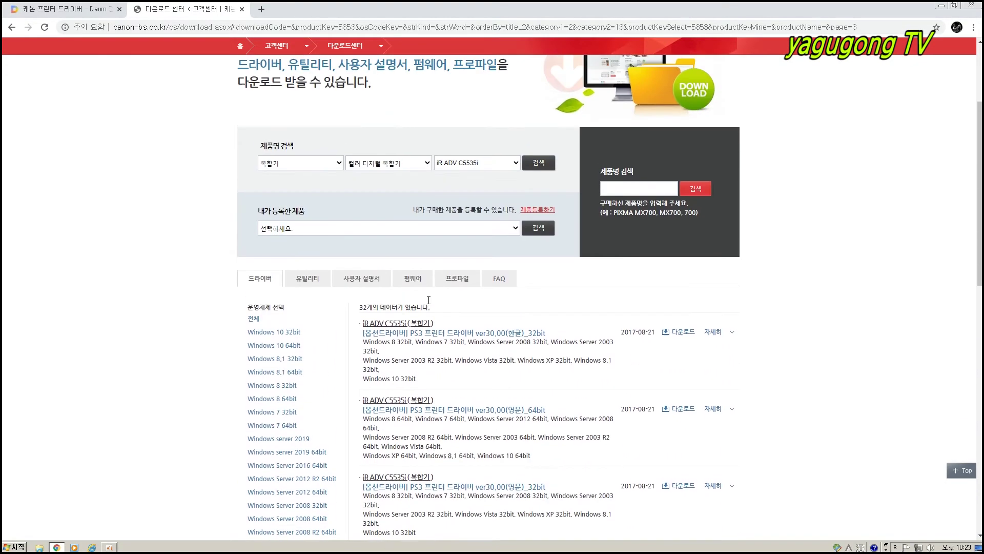
Show the iR ADV C5535i utilities, locate the [복합기 전용] CKBS FTP Server Utility Ver 2.7 entry, and close the browser.
click(305, 279)
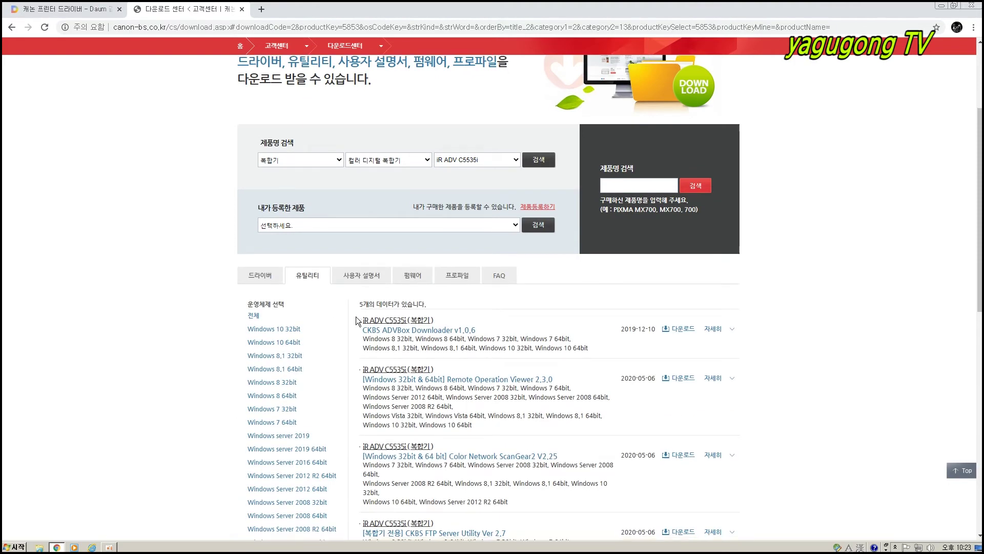
scroll(355, 316, down, 4)
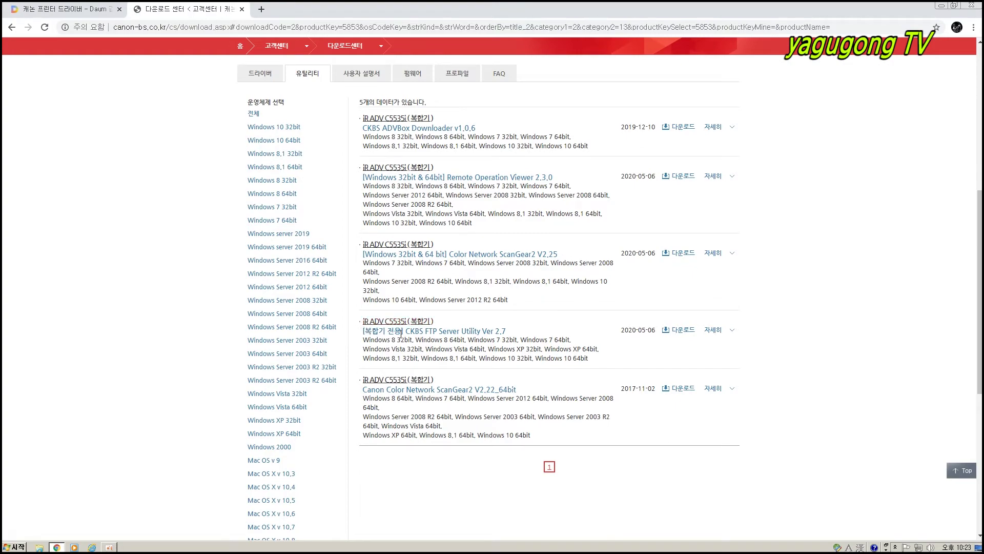
drag(370, 331, 363, 117)
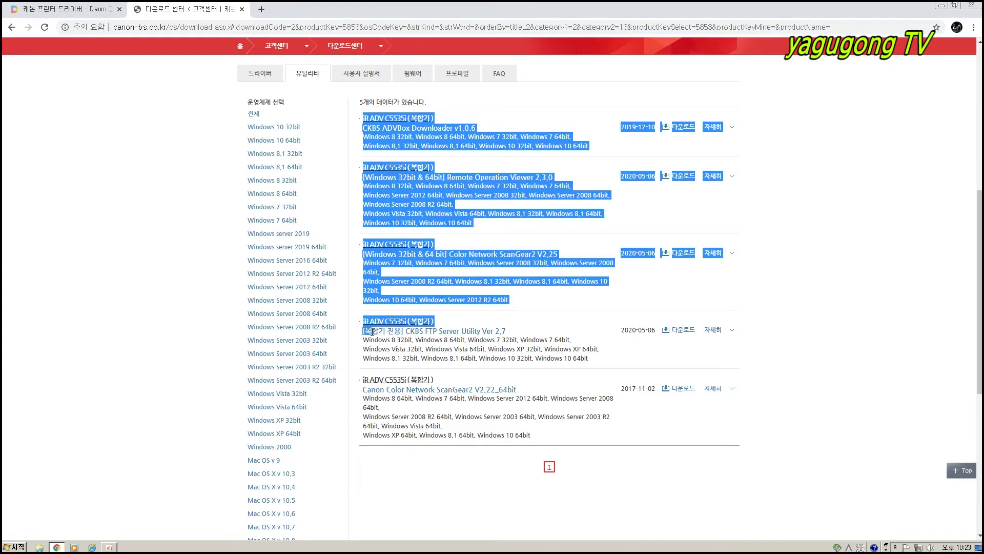
click(317, 321)
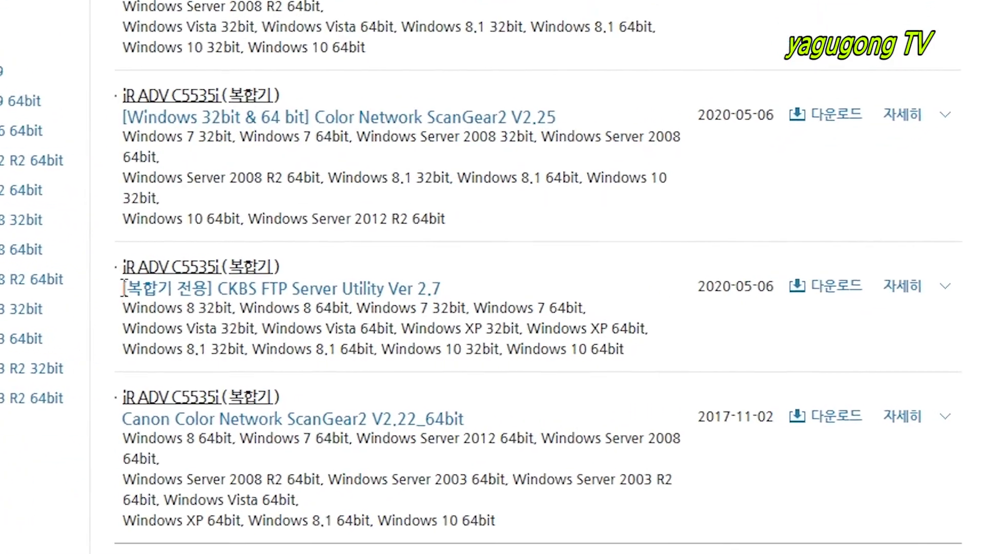
drag(62, 277, 86, 279)
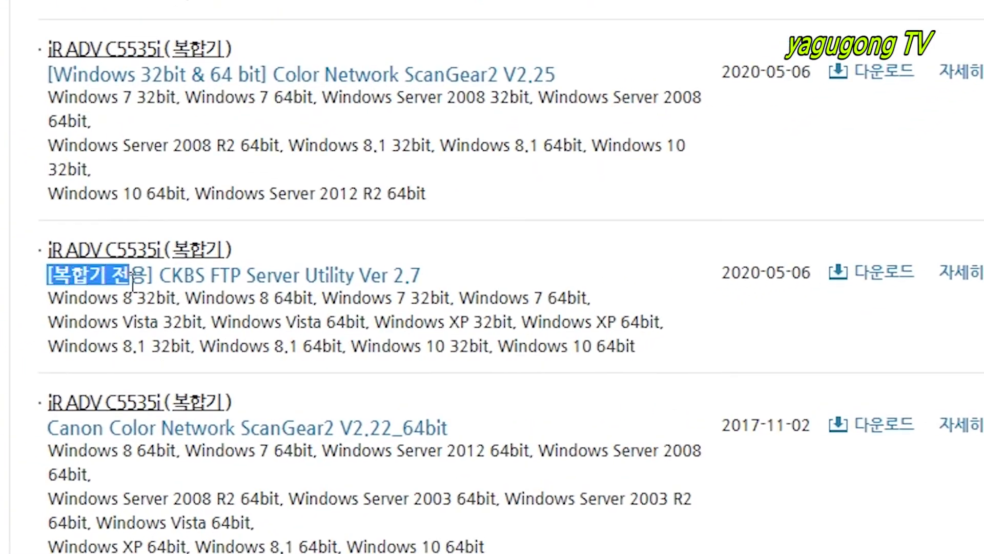
drag(132, 279, 418, 278)
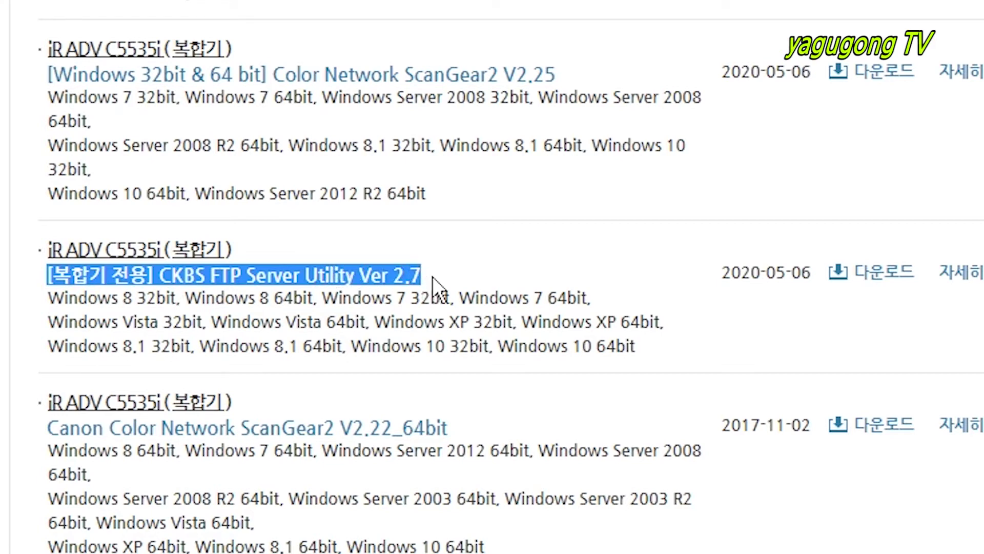
click(433, 276)
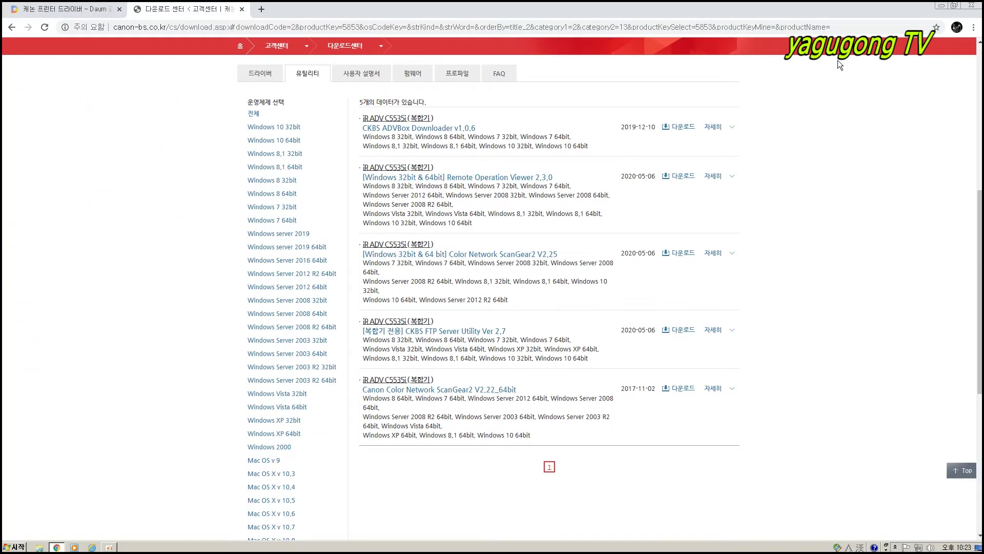
click(975, 7)
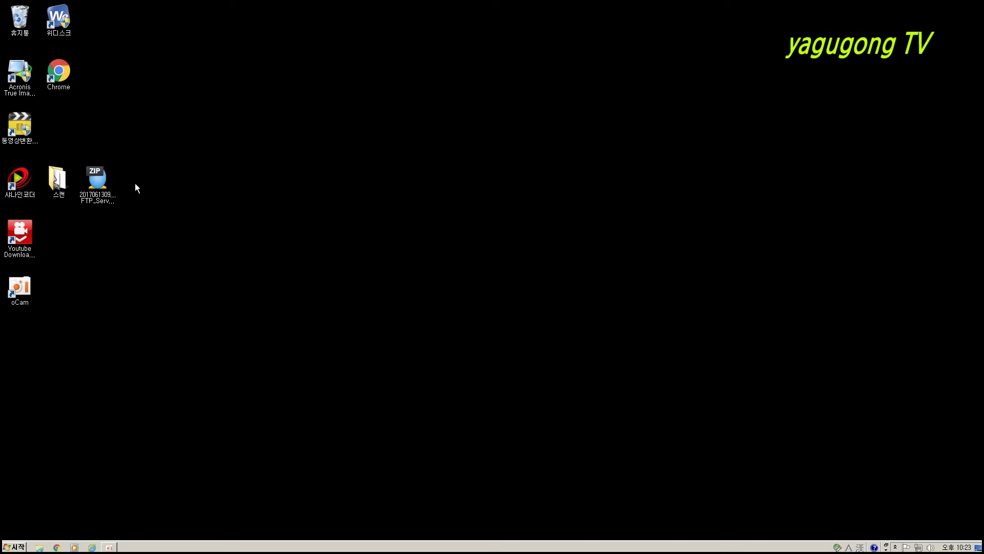
Extract all files of the CKBS FTP_Server_v2_7 ZIP into its own folder on the desktop and close the resulting windows.
double_click(97, 179)
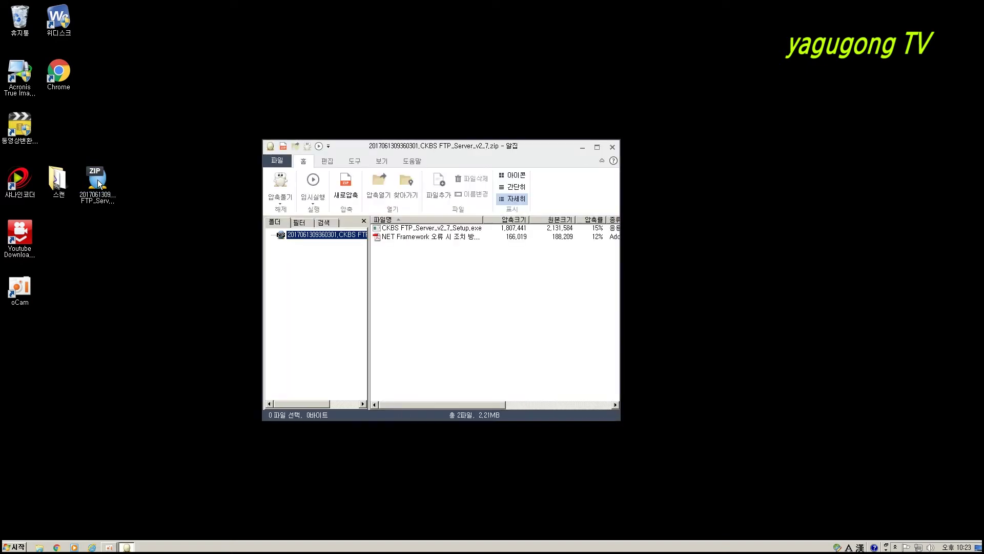
click(278, 184)
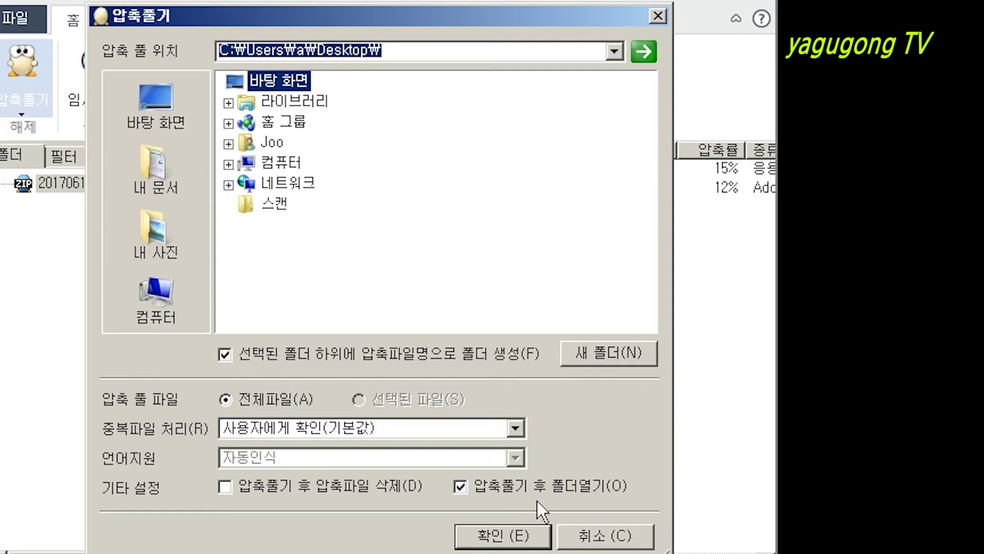
click(496, 535)
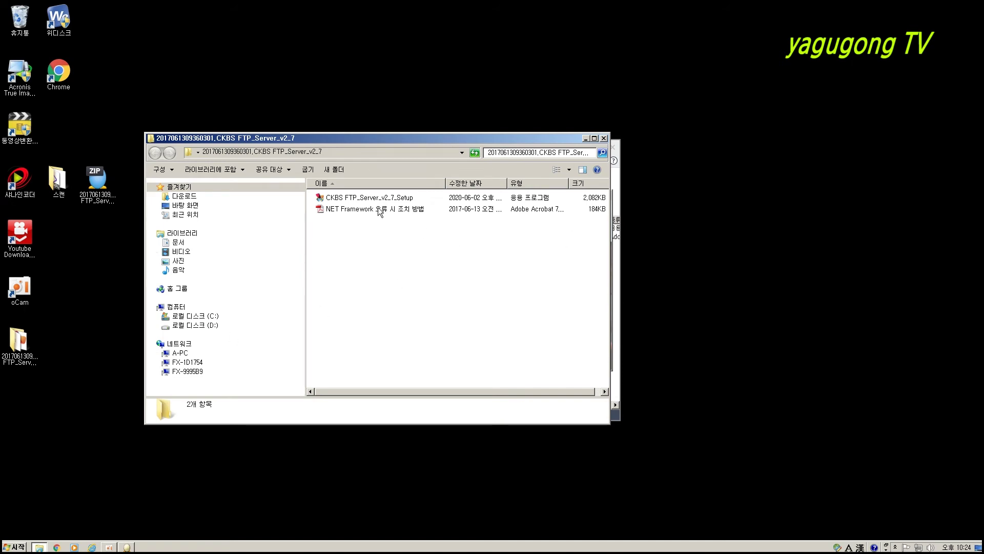
click(604, 137)
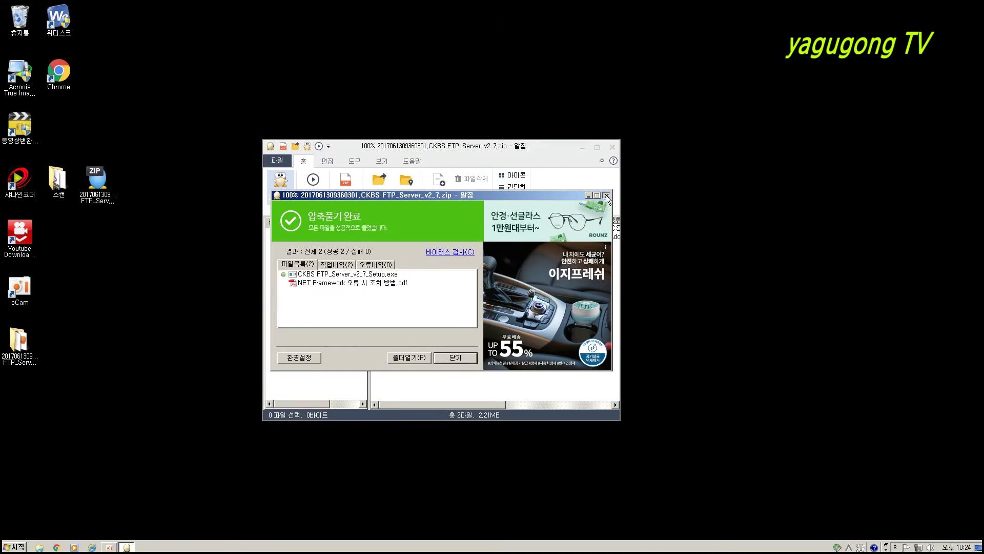
click(606, 195)
click(612, 147)
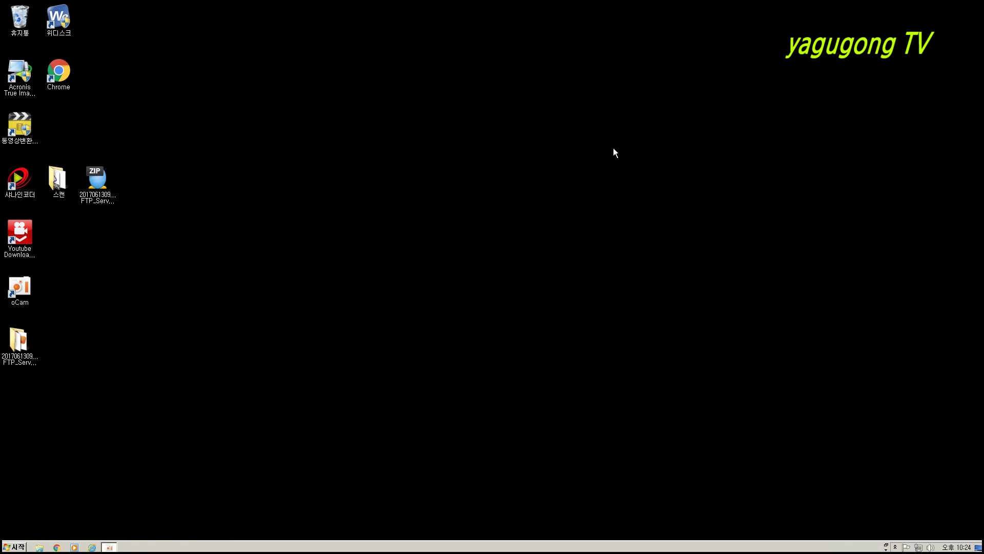
Move the extracted CKBS FTP_Server_v2_7 folder next to the ZIP file on the desktop and open it.
drag(15, 339, 147, 269)
drag(134, 180, 133, 181)
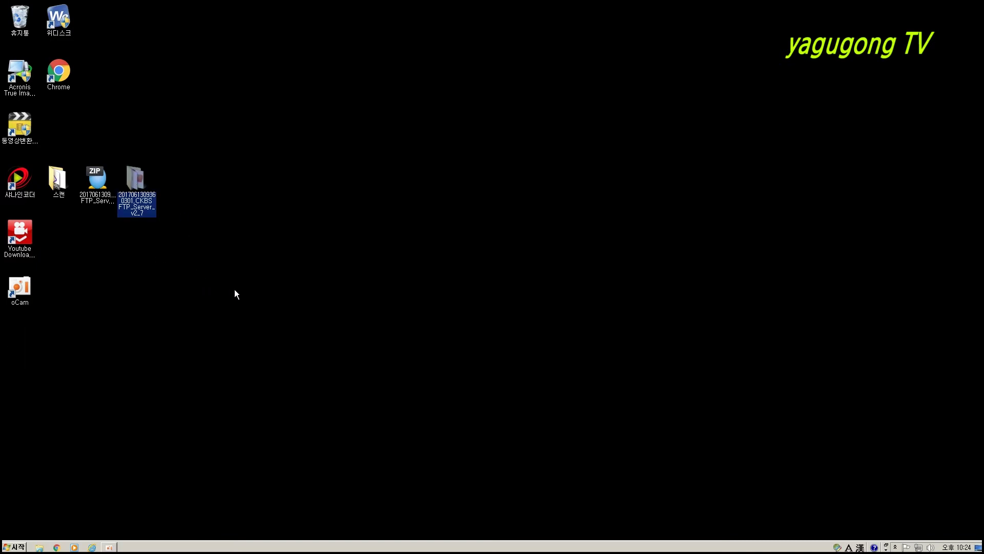
double_click(136, 183)
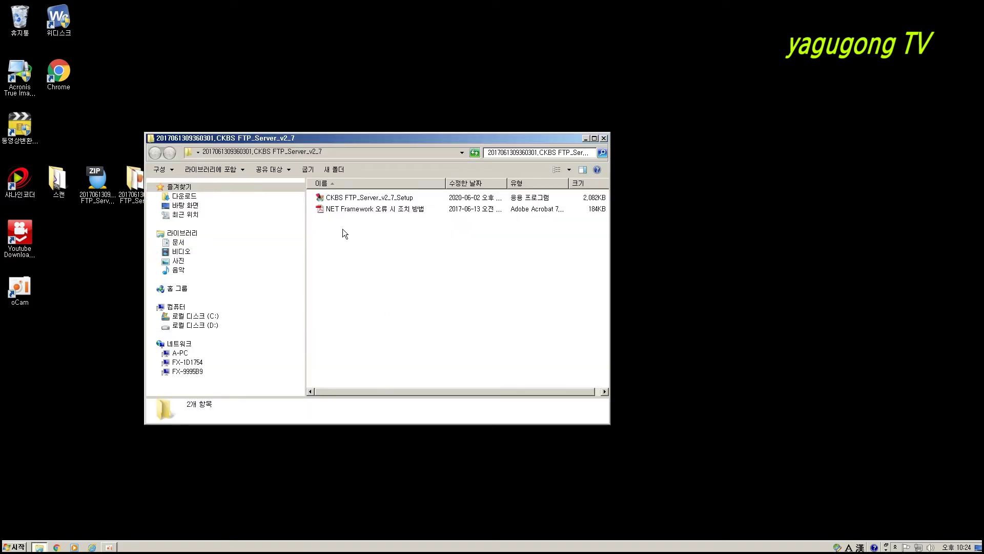
Install CKBS FTP Server from CKBS FTP_Server_v2_7_Setup into the default folder, then close the installer and the folder window.
click(349, 198)
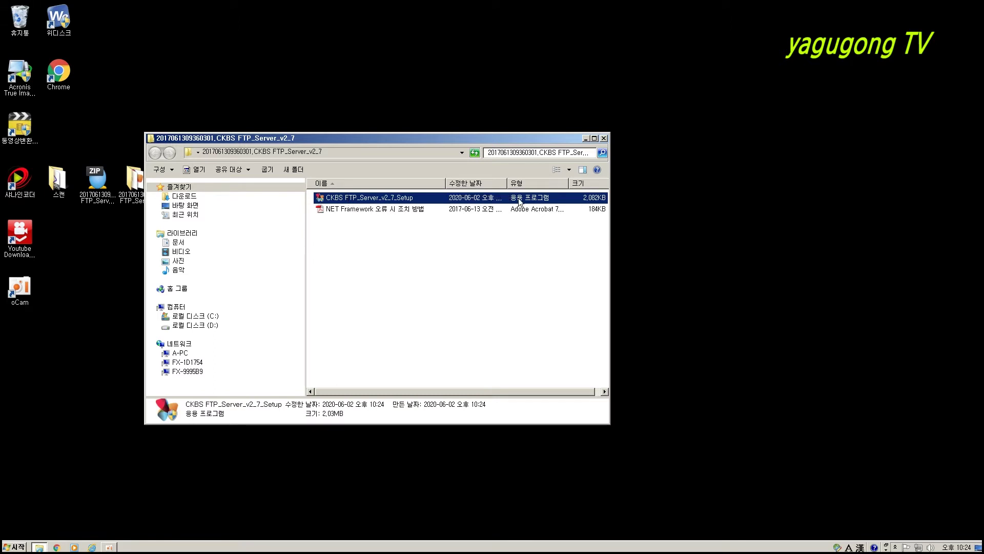
double_click(383, 199)
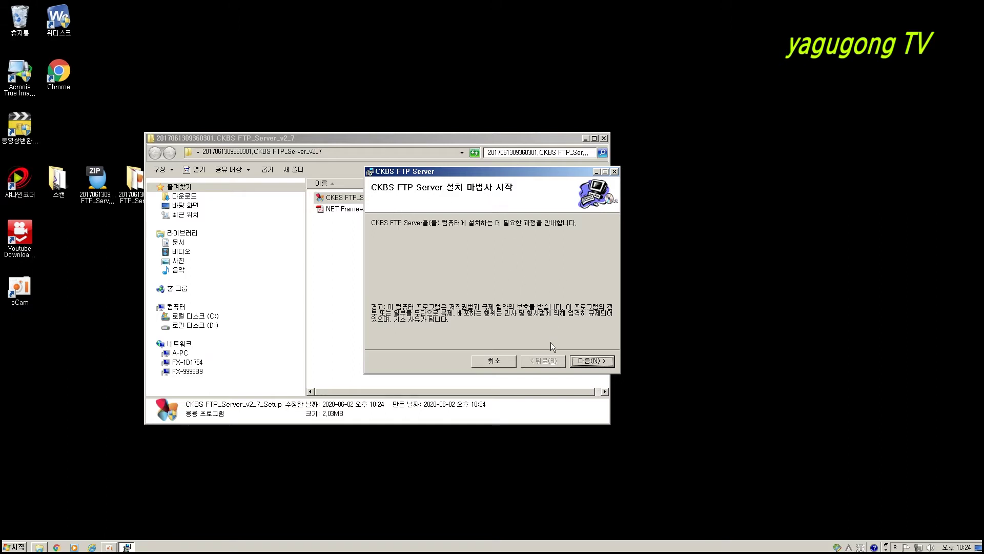
click(595, 362)
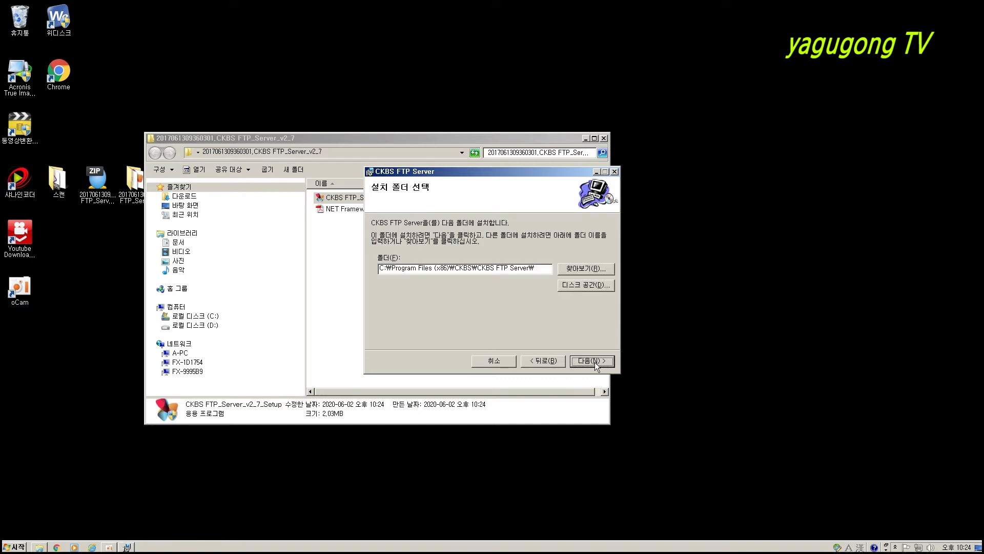
click(594, 362)
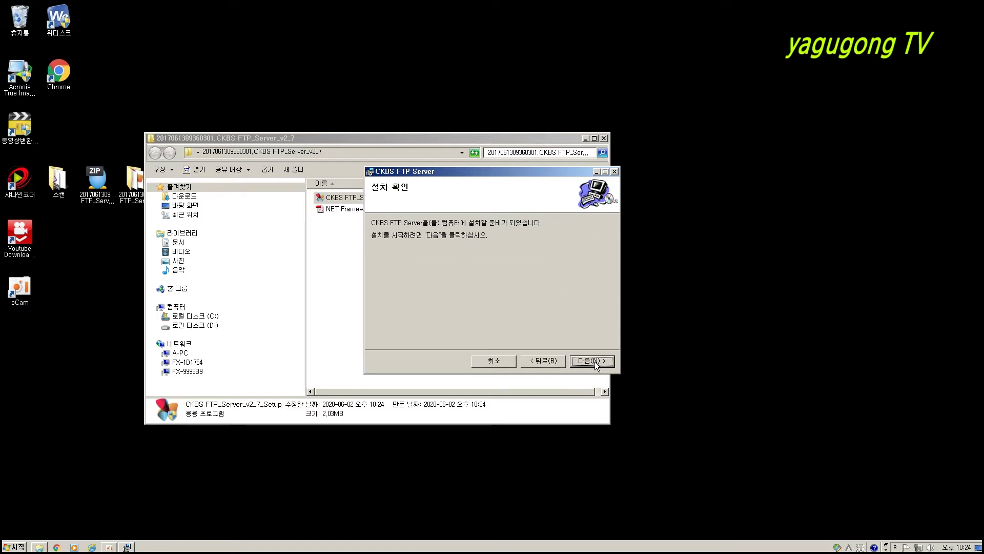
click(595, 361)
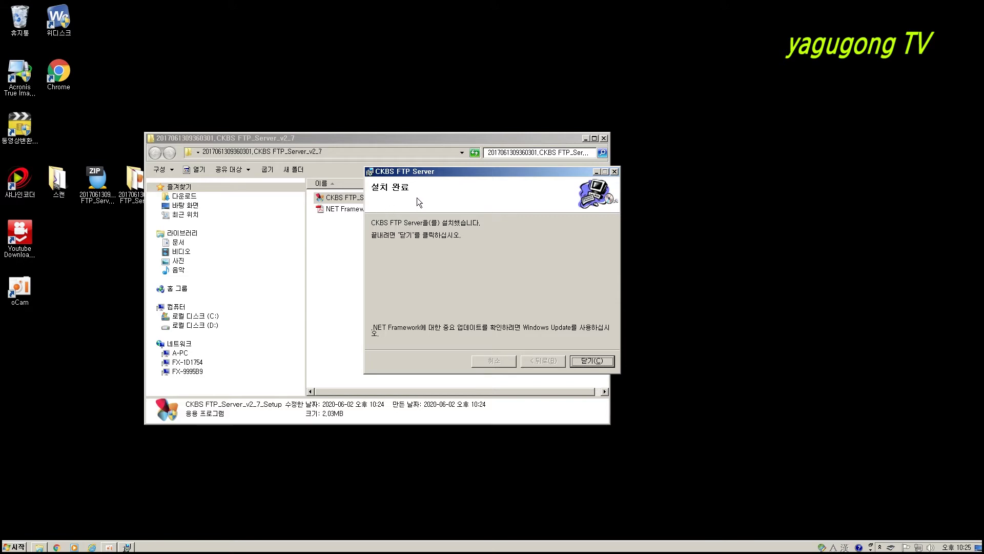
click(589, 361)
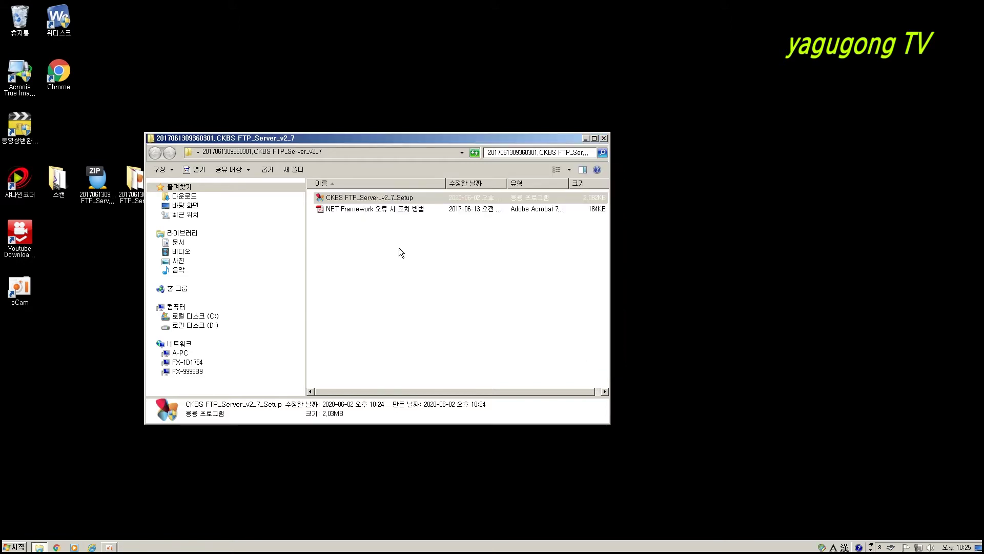
click(603, 139)
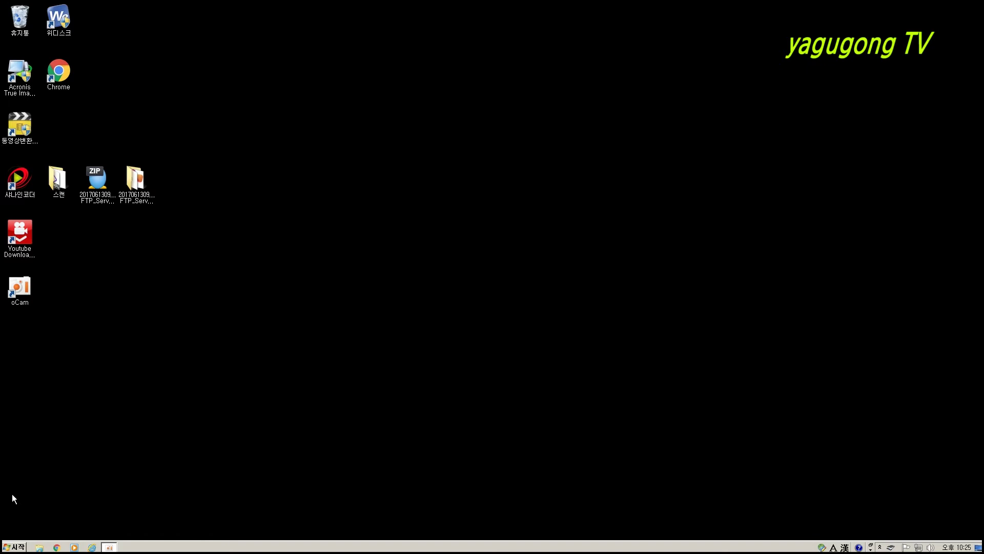
Check the installed programs for FTP_Server_App, including inside the CKBS FTP Server program group.
click(17, 547)
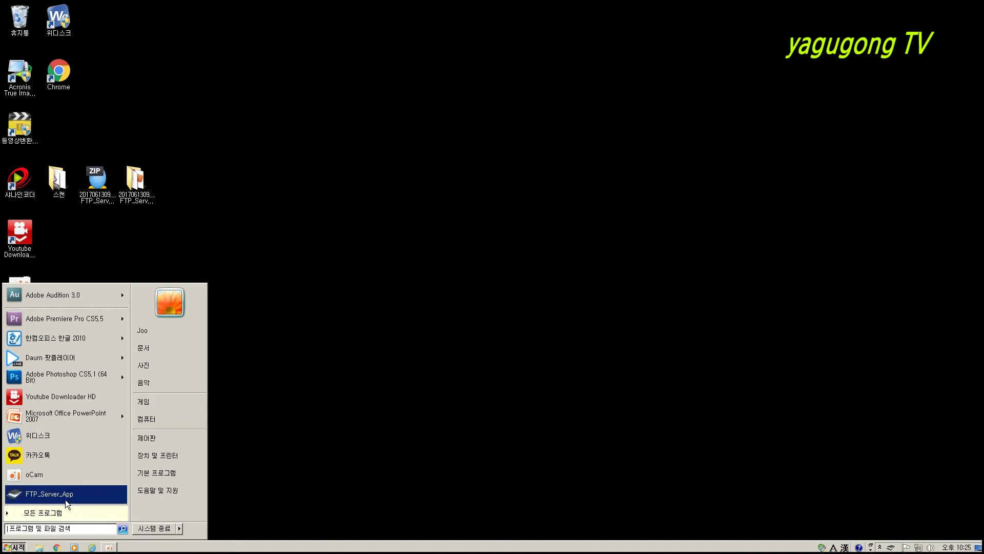
click(267, 476)
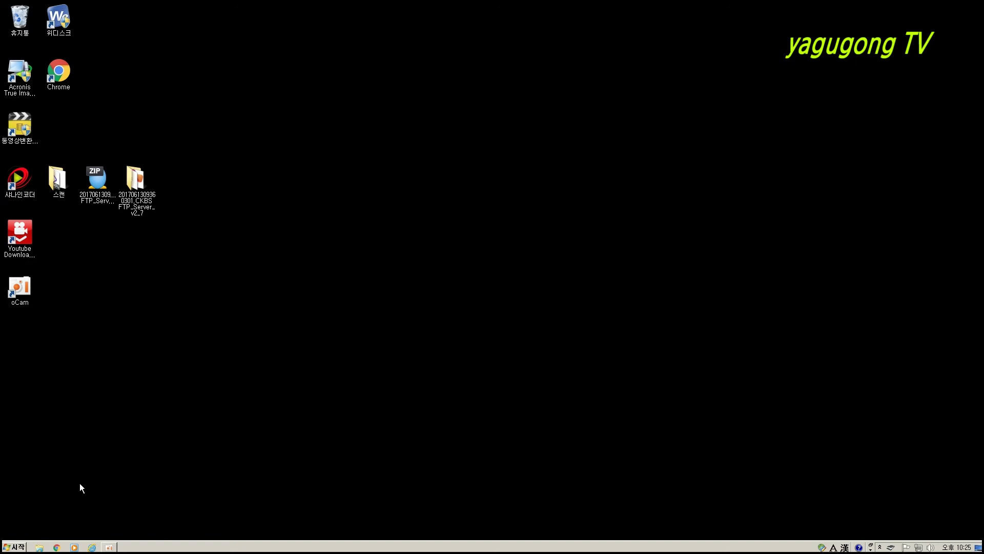
click(14, 546)
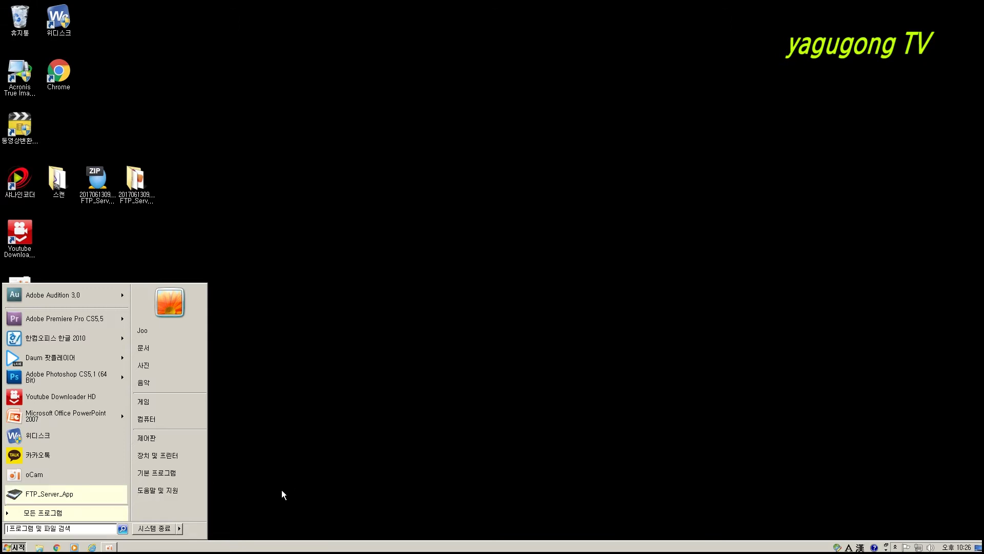
click(59, 513)
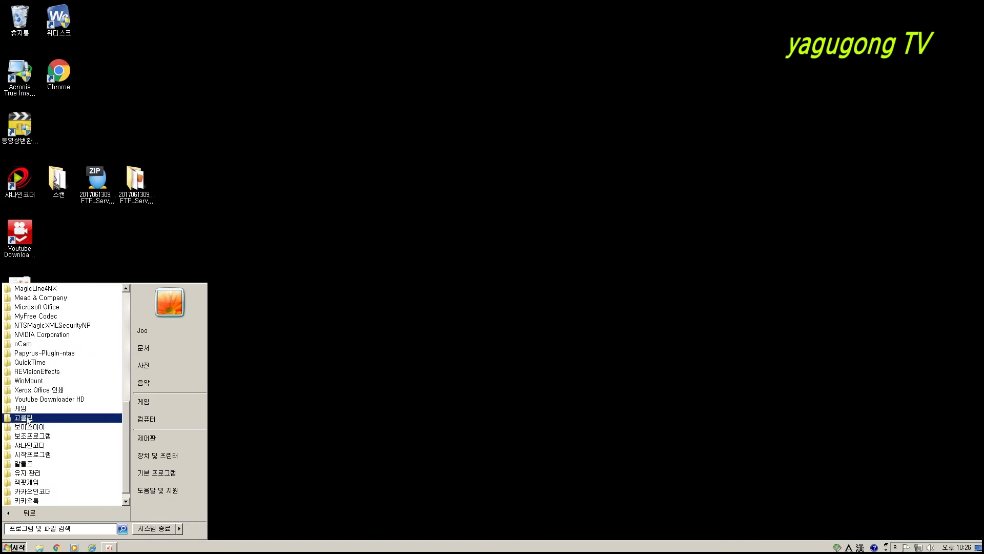
drag(125, 446, 127, 381)
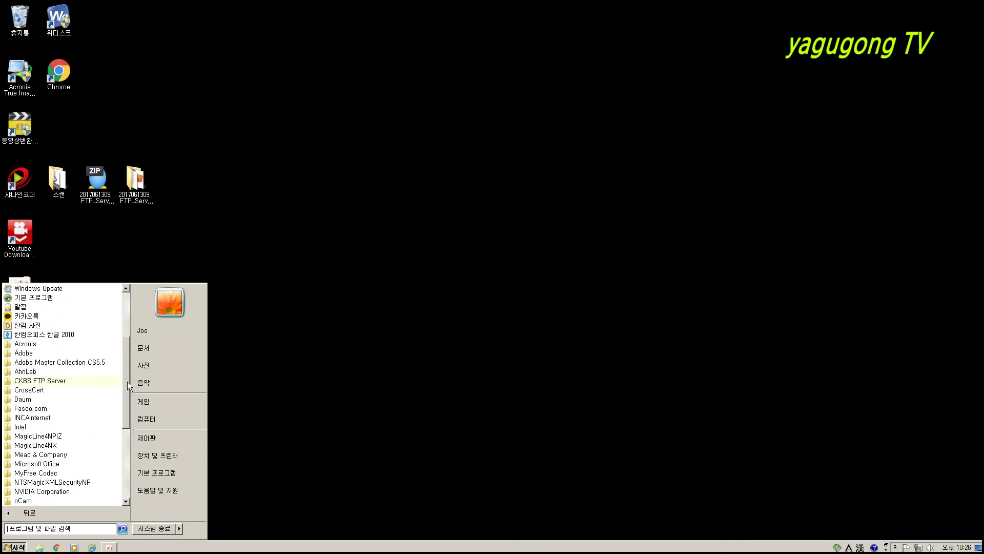
click(32, 381)
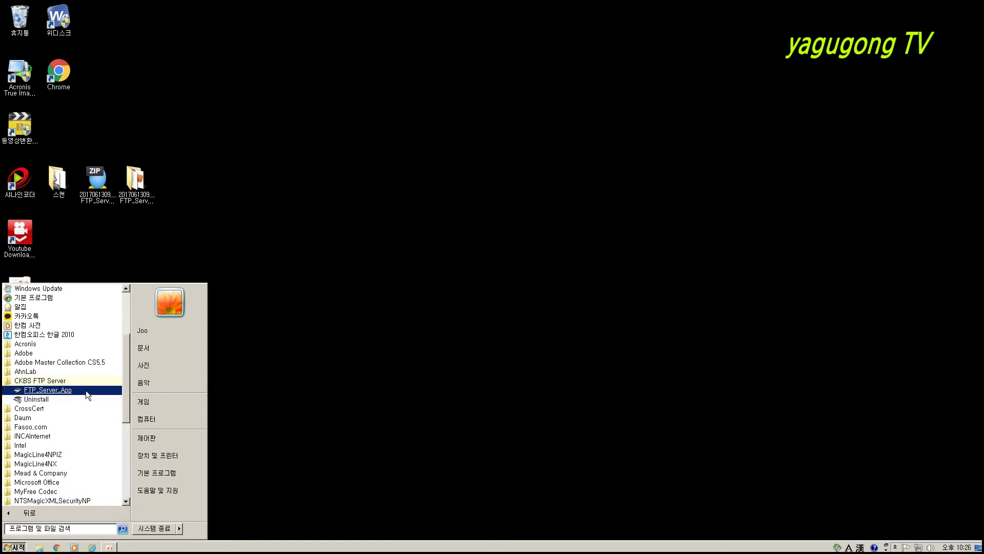
click(274, 440)
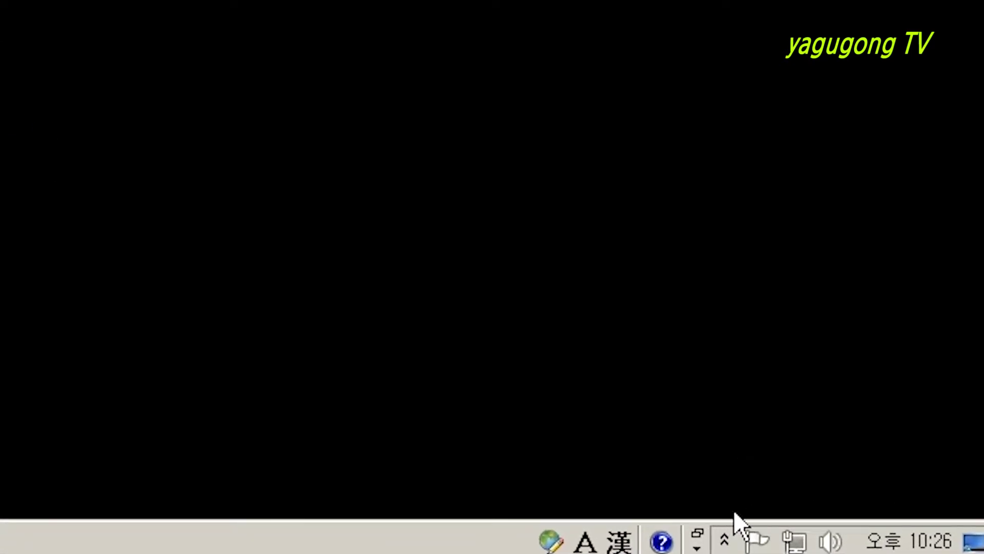
Open the settings of the CKBS FTP Server running in the background and review its IP address and TCP port.
click(725, 544)
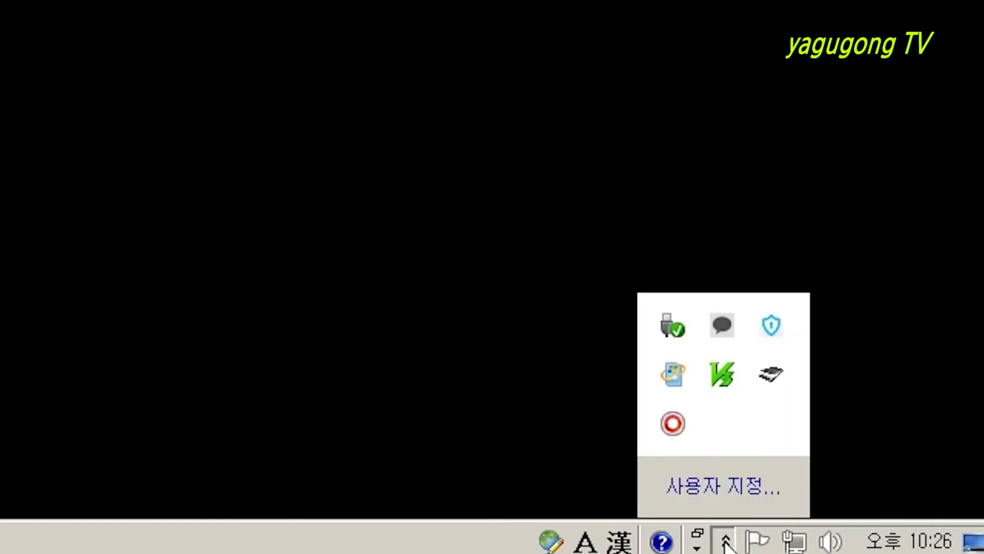
right_click(773, 379)
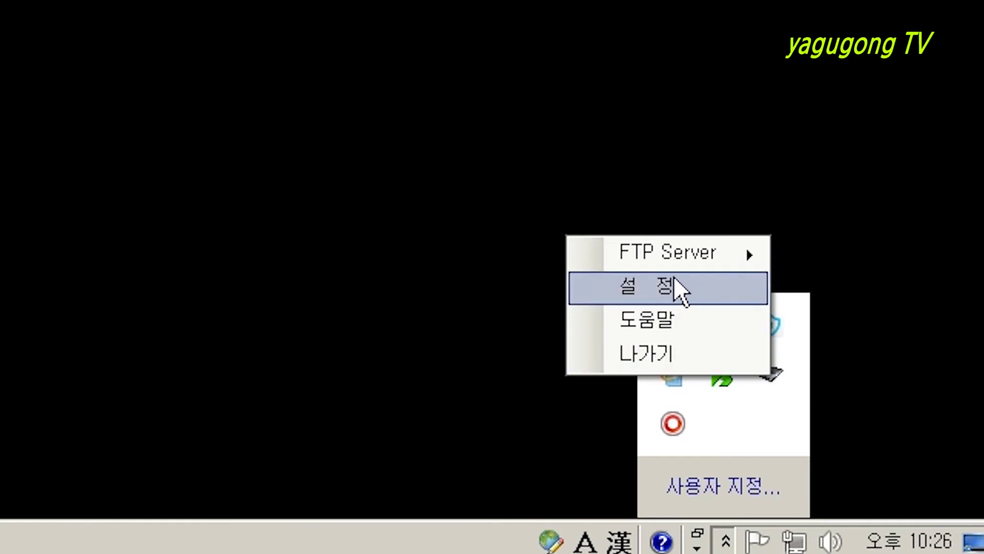
click(646, 290)
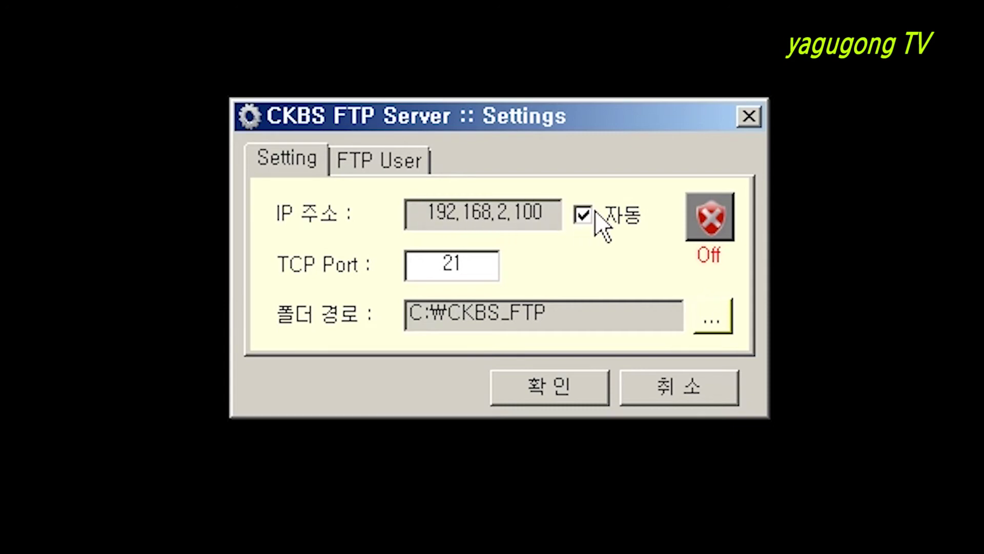
mouse_move(585, 215)
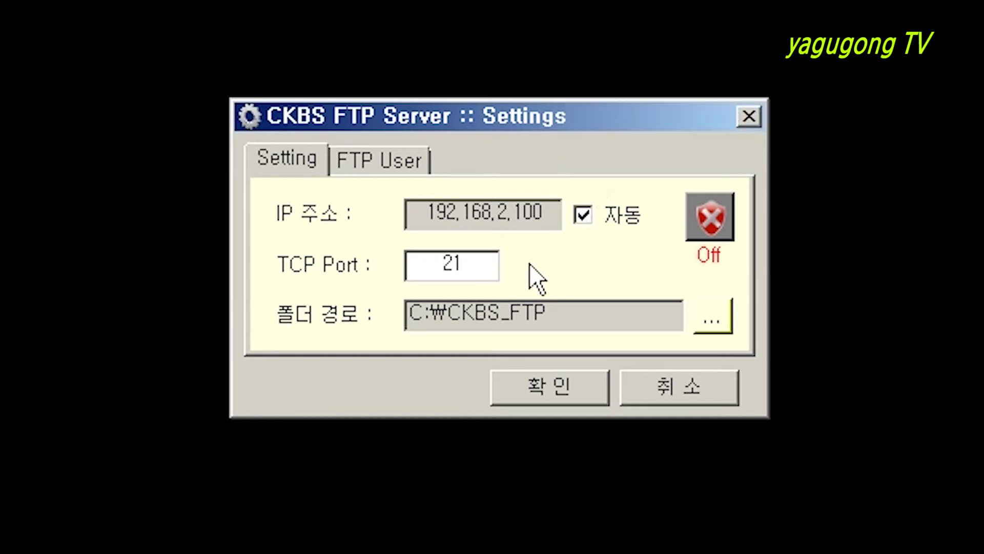
mouse_move(417, 270)
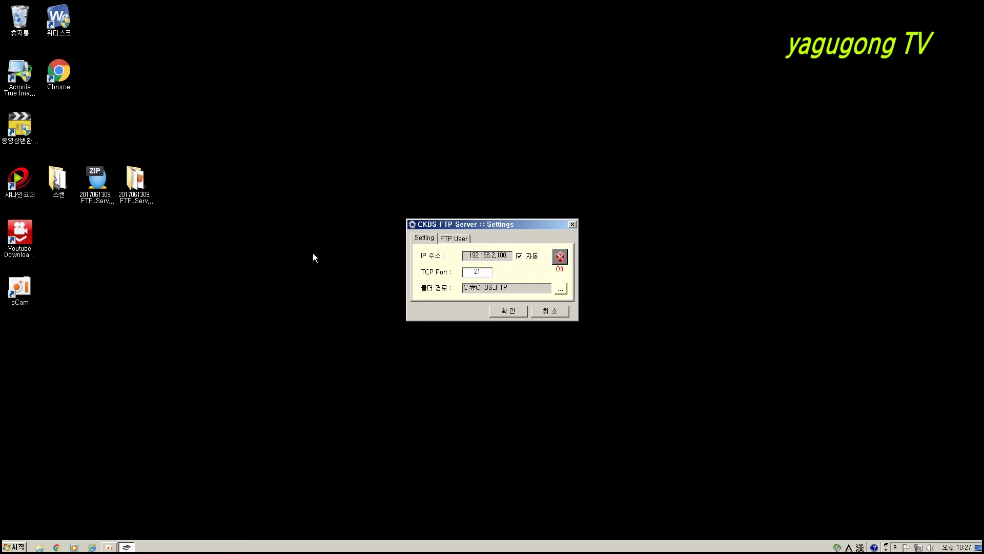
Set the FTP server's folder path to the 스캔 folder on the desktop and save the settings to start the service.
click(560, 292)
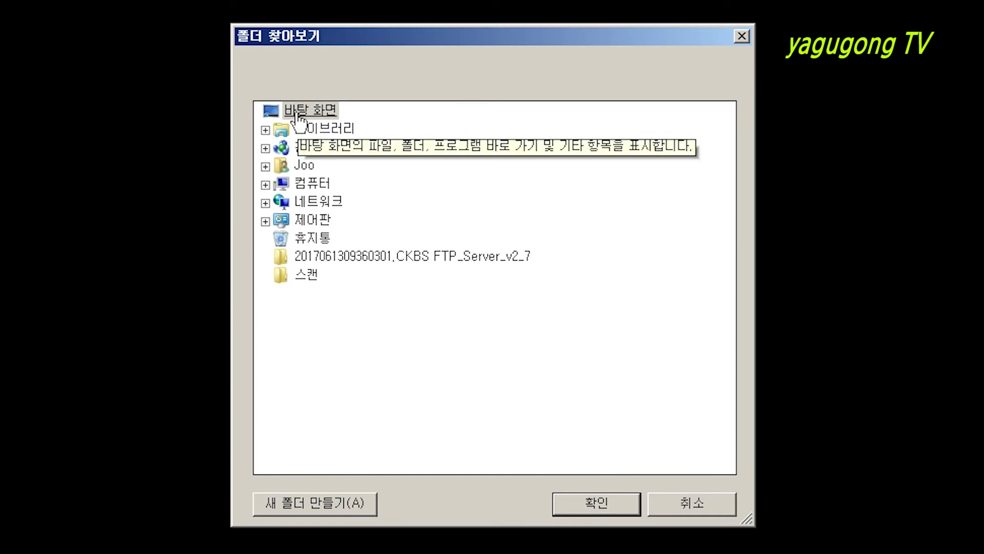
click(309, 277)
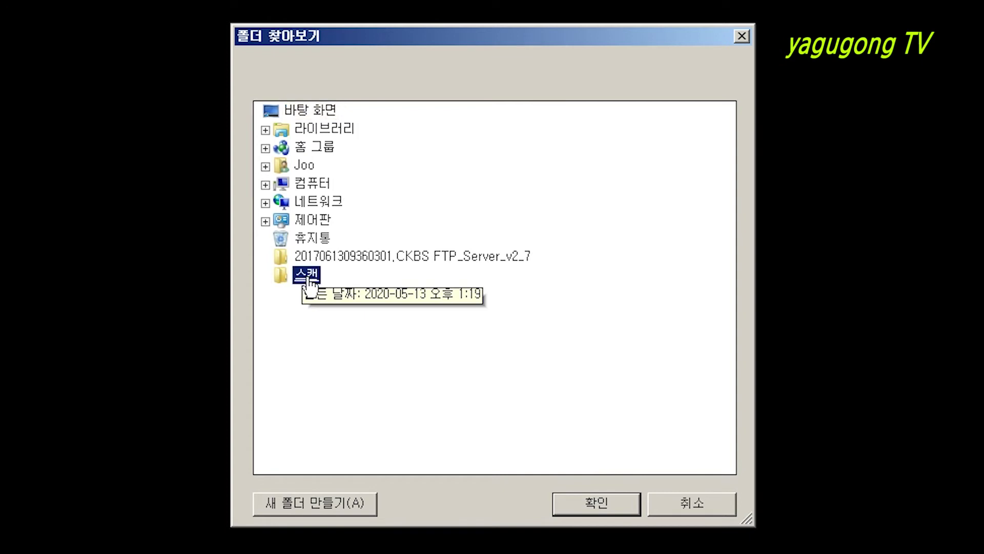
click(595, 499)
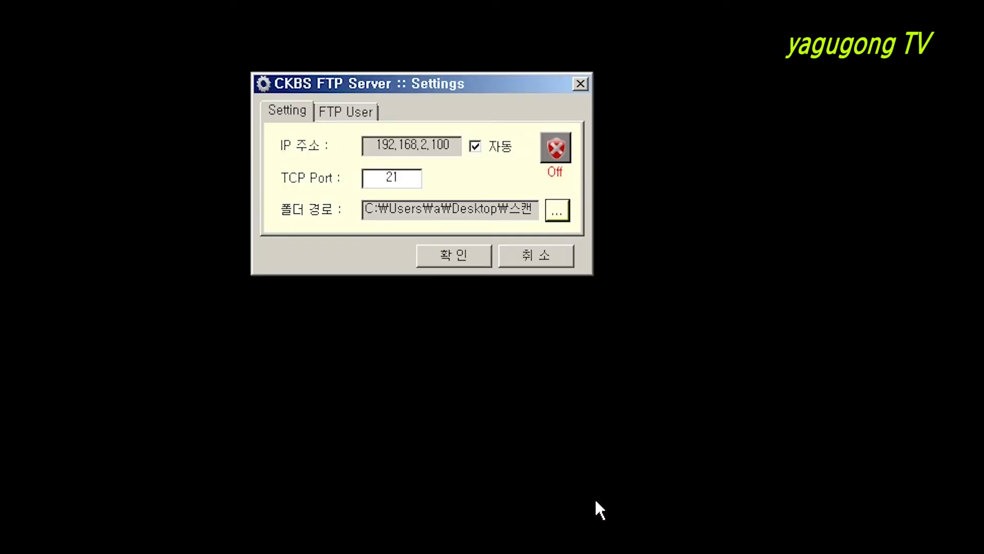
click(451, 256)
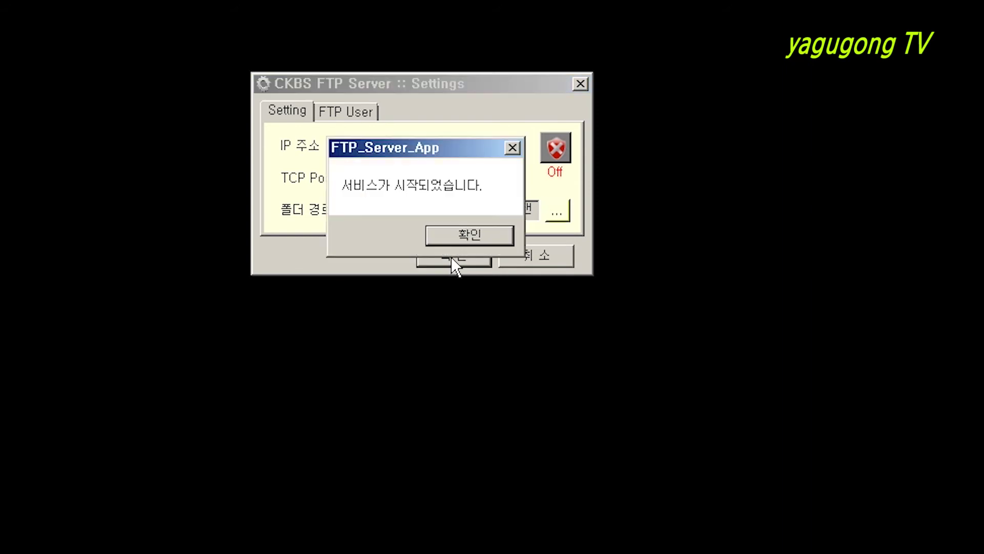
click(464, 233)
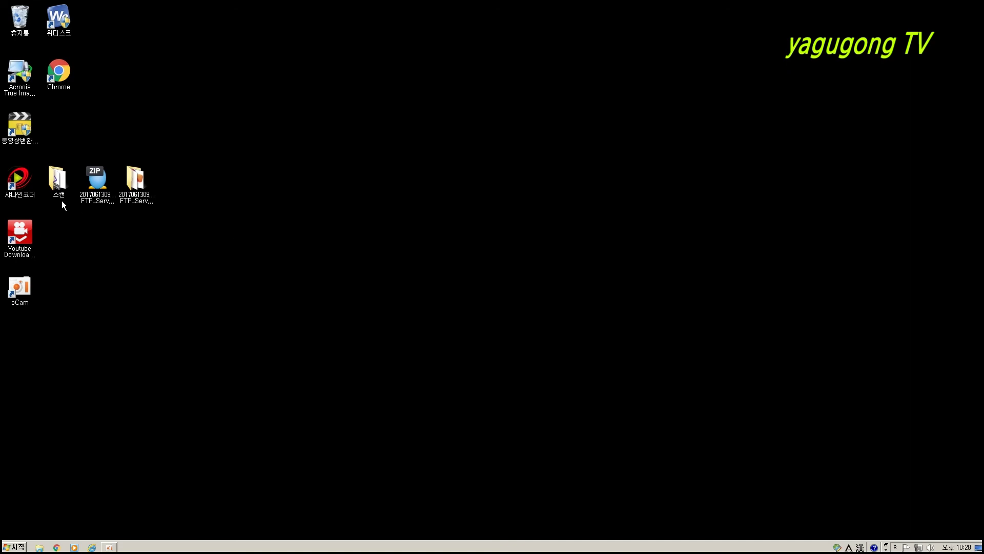
drag(42, 154, 53, 177)
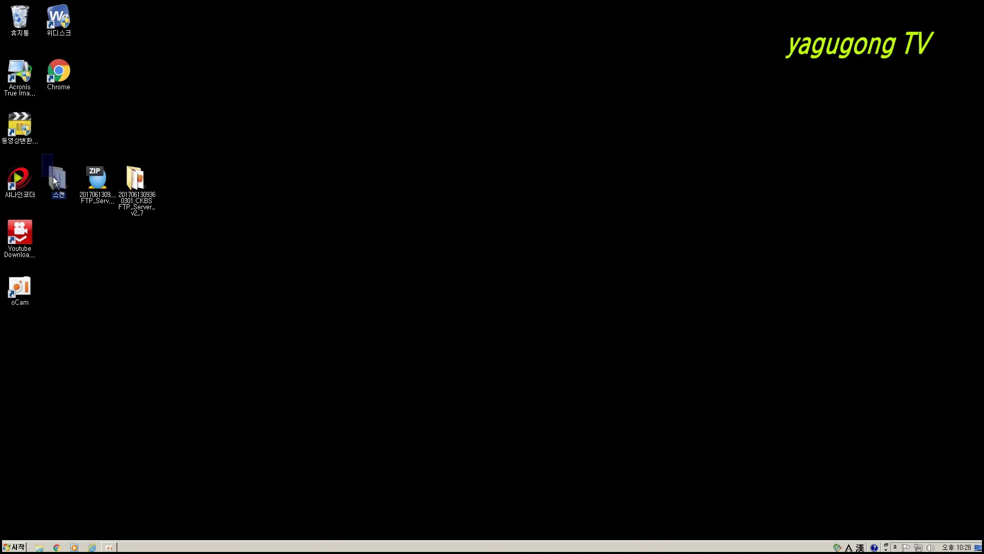
drag(69, 212, 72, 213)
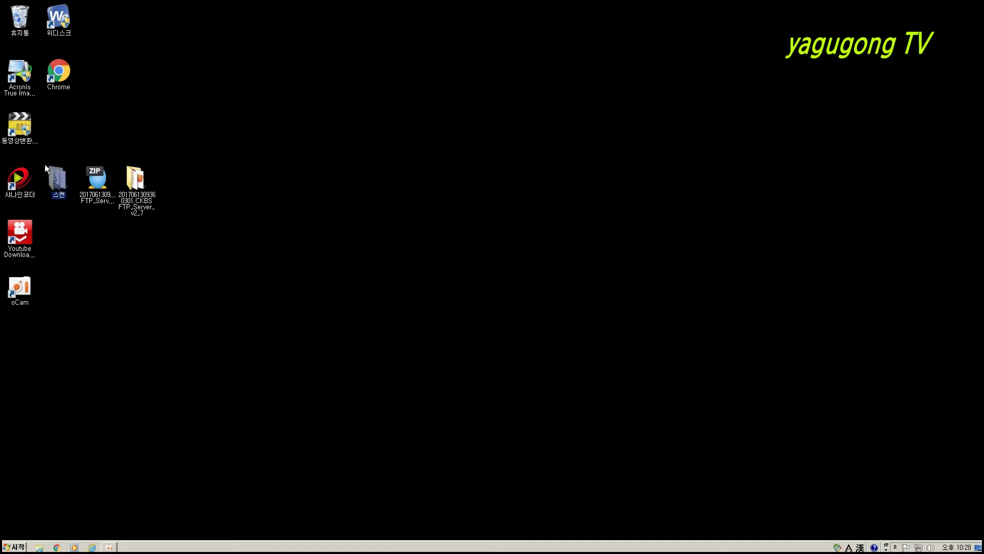